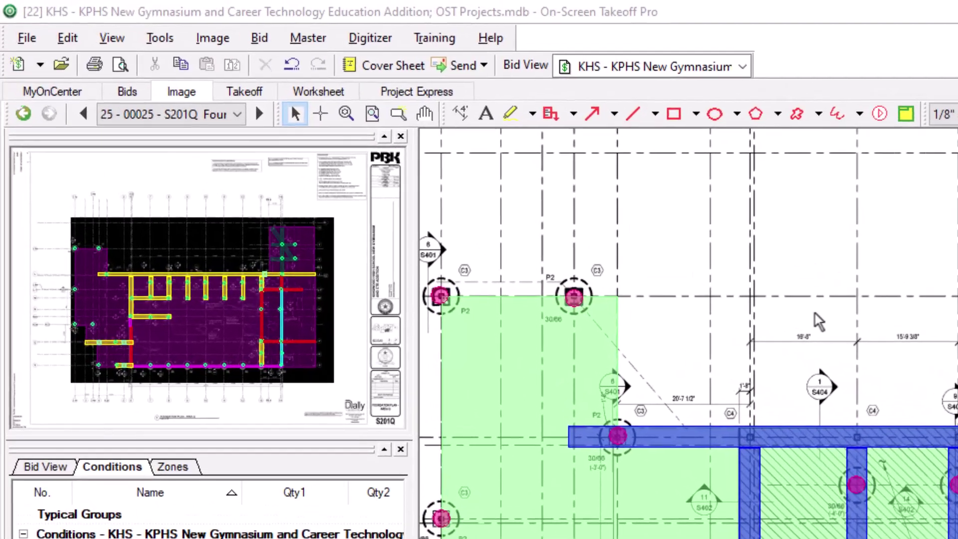
- Display the image legend on the foundation plan and move it into the blank area above the takeoff
{"action": "left_click", "coordinate": [111, 39]}
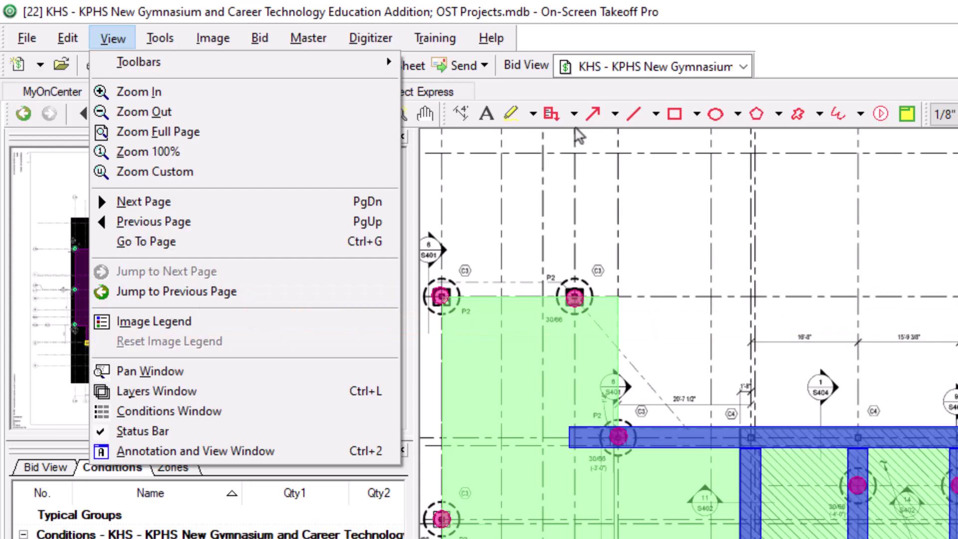
{"action": "left_click", "coordinate": [874, 27]}
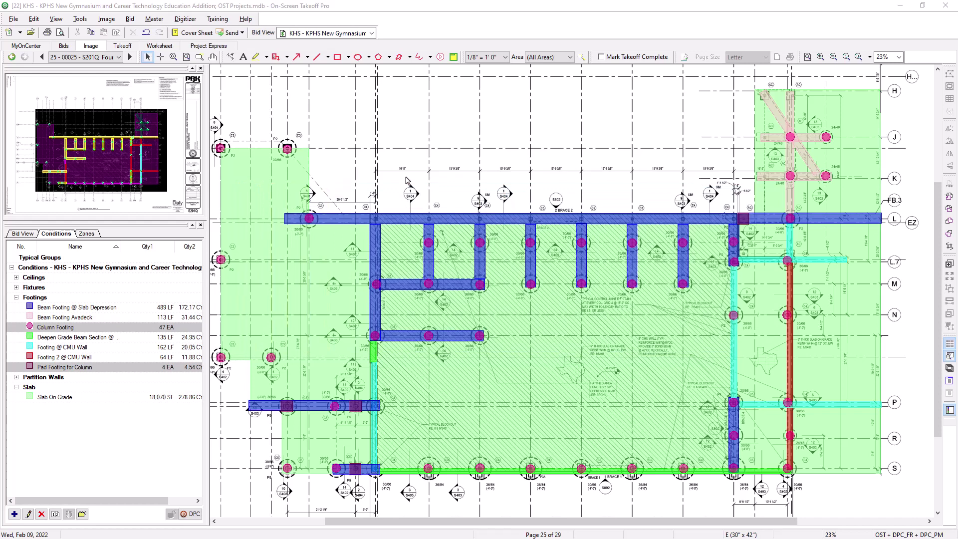
{"action": "mouse_move", "coordinate": [546, 193]}
{"action": "middle_mouse_down"}
{"action": "mouse_move", "coordinate": [578, 227]}
{"action": "mouse_move", "coordinate": [693, 295]}
{"action": "mouse_move", "coordinate": [723, 405]}
{"action": "middle_mouse_up"}
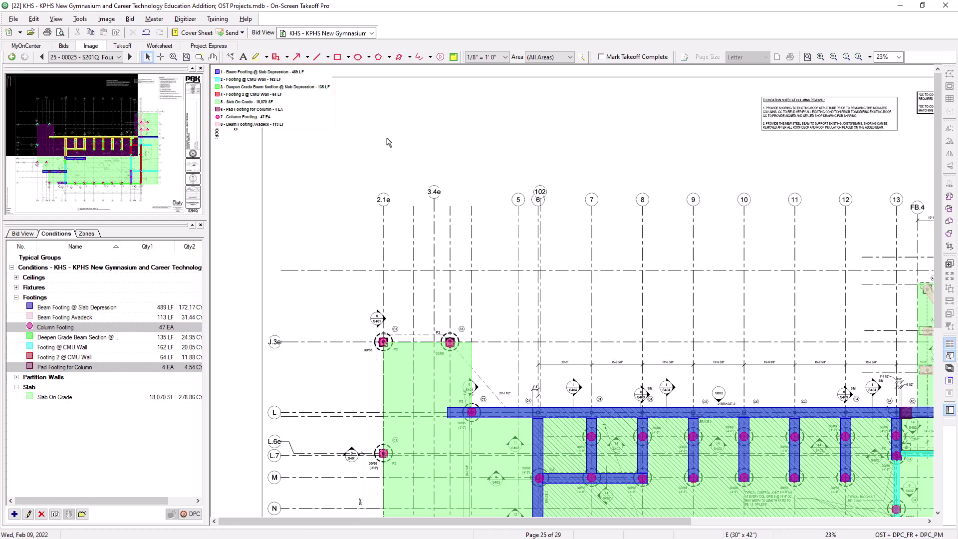
{"action": "left_click", "coordinate": [300, 119]}
{"action": "mouse_move", "coordinate": [296, 123]}
{"action": "left_mouse_down"}
{"action": "mouse_move", "coordinate": [337, 155]}
{"action": "mouse_move", "coordinate": [396, 173]}
{"action": "mouse_move", "coordinate": [382, 140]}
{"action": "mouse_move", "coordinate": [352, 201]}
{"action": "left_mouse_up"}
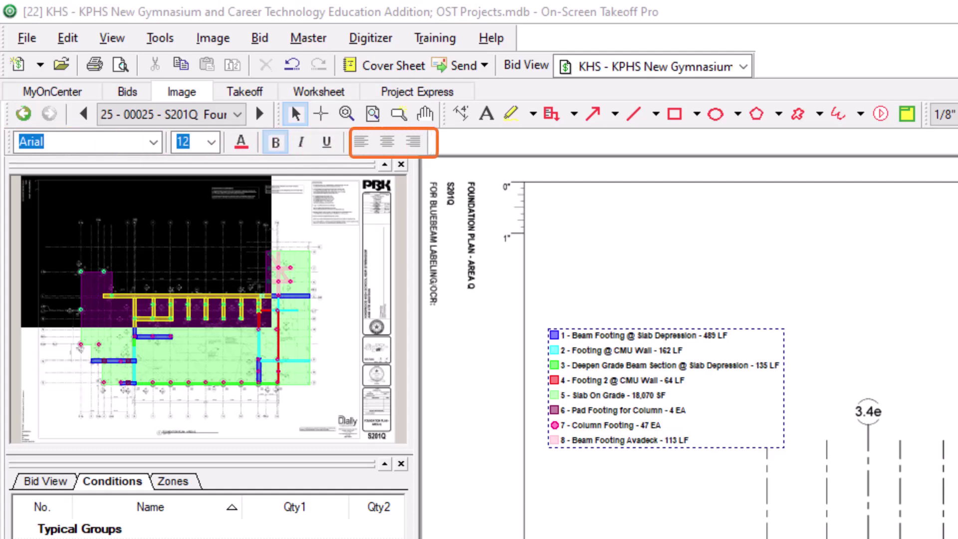
- Set the image legend's font size to 16 and answer the prompt about adjusting legend fonts on other pages
{"action": "left_click", "coordinate": [211, 142]}
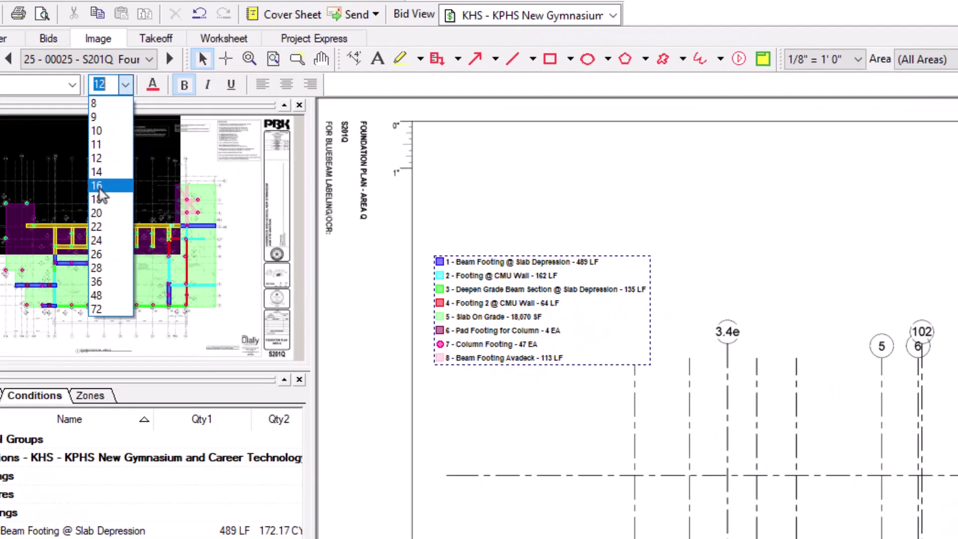
{"action": "left_click", "coordinate": [98, 188]}
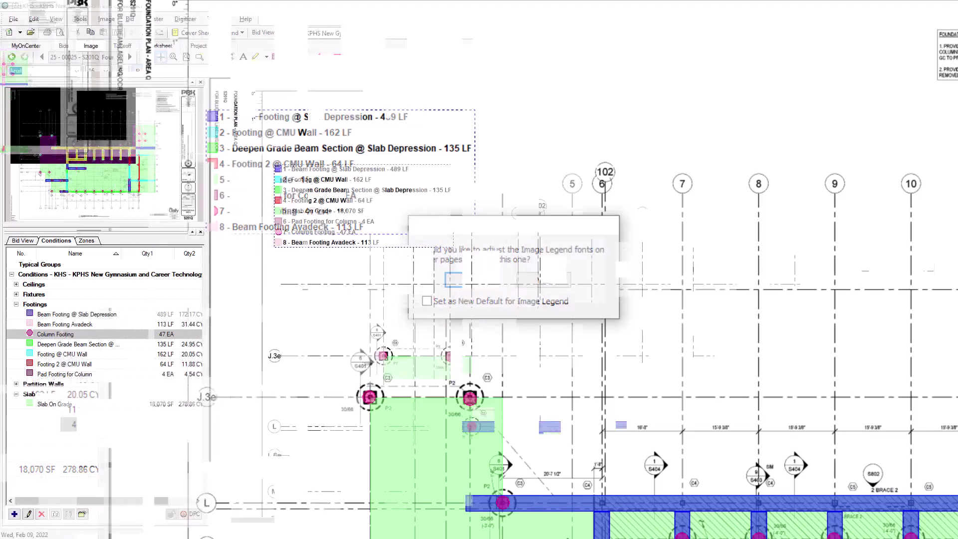
{"action": "key", "text": "Return"}
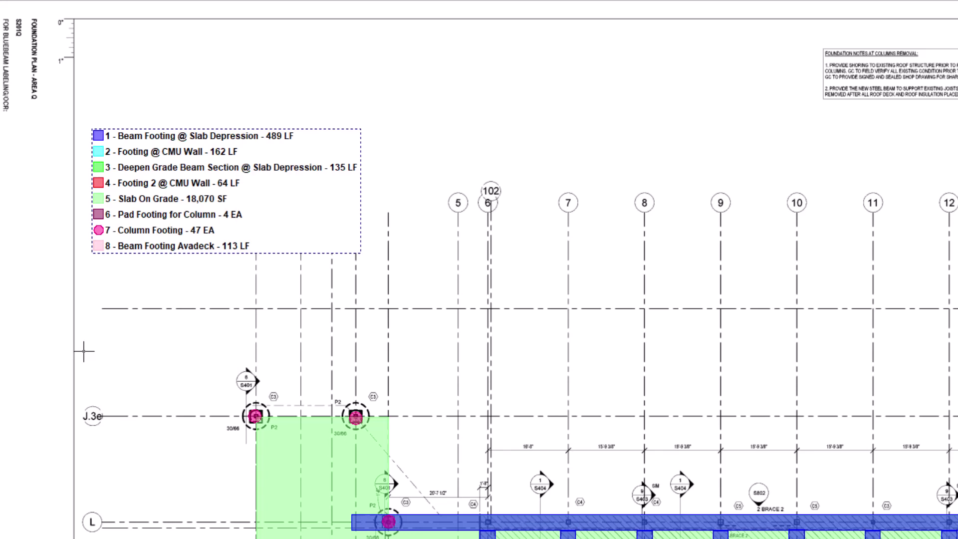
- Ungroup the image legend into separate entries and deselect them
{"action": "right_click", "coordinate": [180, 232]}
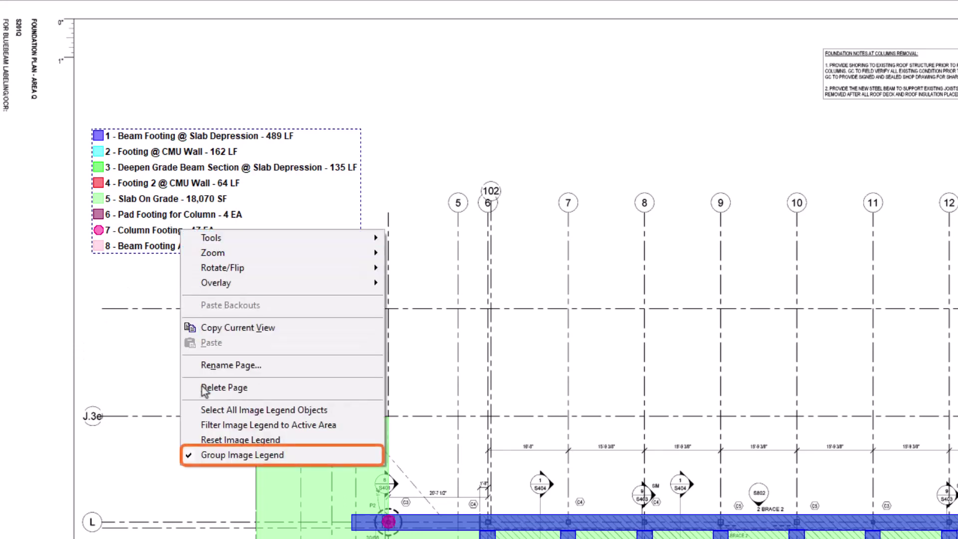
{"action": "left_click", "coordinate": [219, 458]}
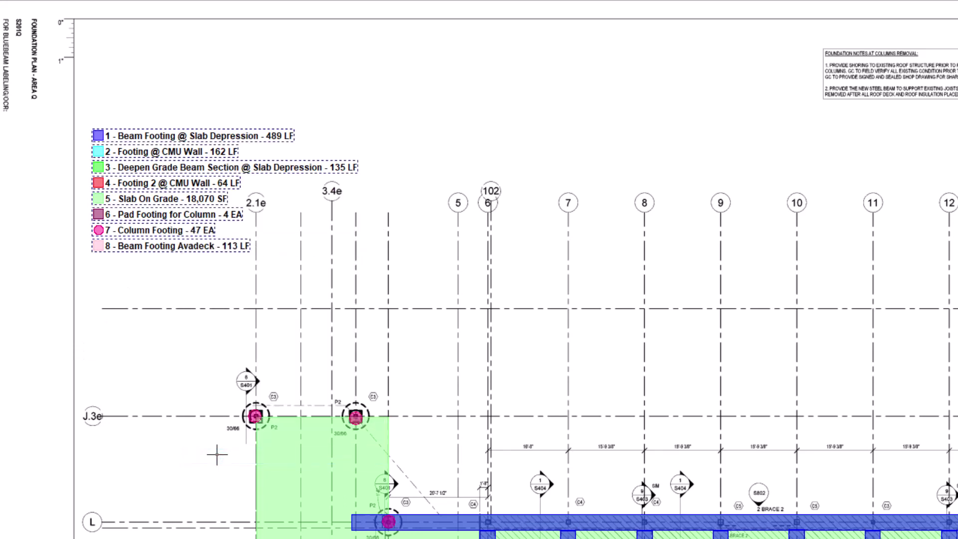
{"action": "scroll", "coordinate": [155, 363], "scroll_direction": "down", "scroll_amount": 1}
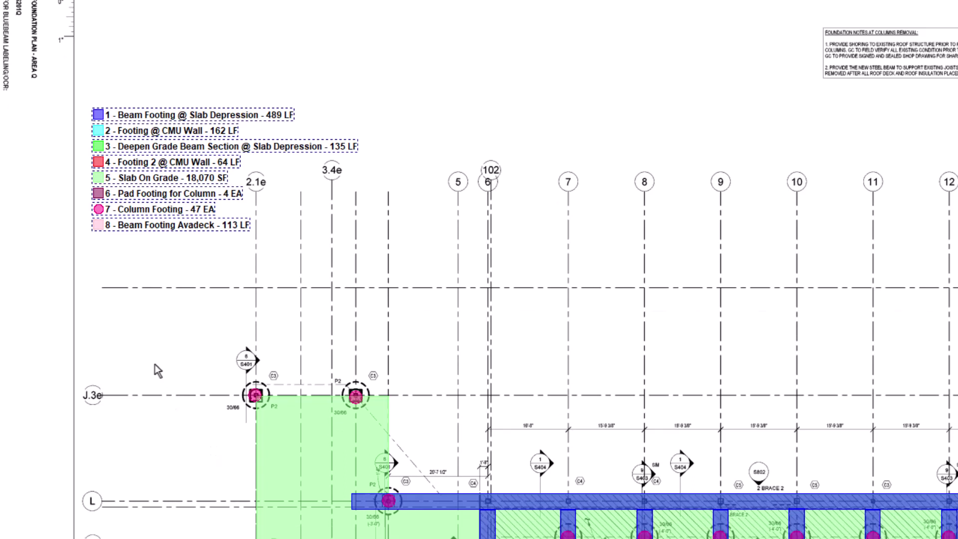
{"action": "left_click", "coordinate": [155, 365]}
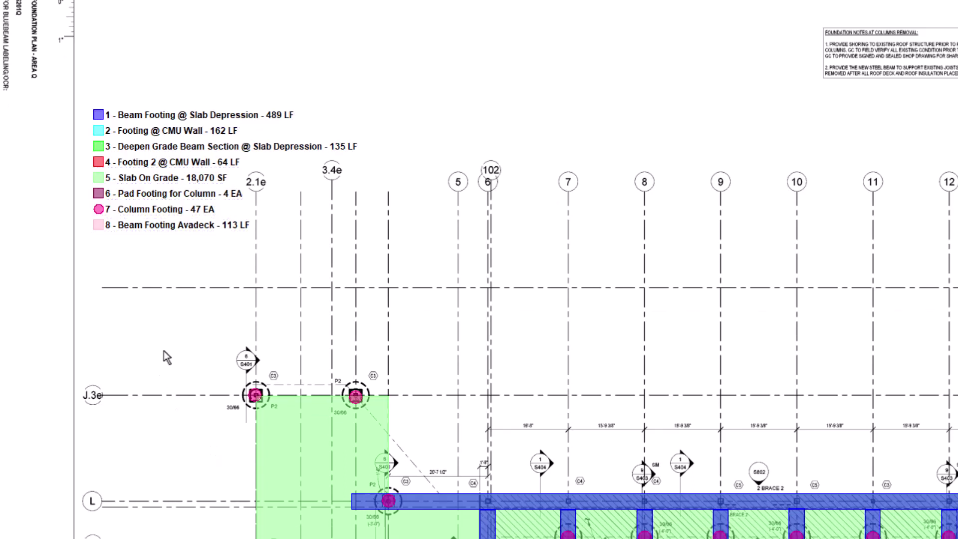
- Move the Beam Footing Avadeck entry down near gridline J.3e, and the Slab On Grade, Pad Footing and Column Footing entries together near gridline 5
{"action": "left_click", "coordinate": [159, 225]}
{"action": "scroll", "coordinate": [159, 226], "scroll_direction": "up", "scroll_amount": 1}
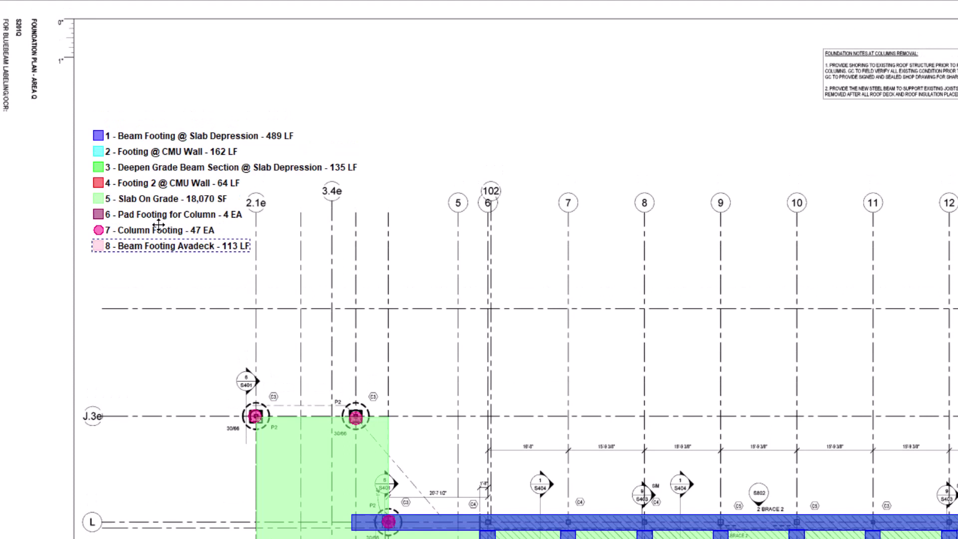
{"action": "left_click_drag", "start_coordinate": [155, 250], "coordinate": [165, 398]}
{"action": "left_click_drag", "start_coordinate": [235, 255], "coordinate": [104, 199]}
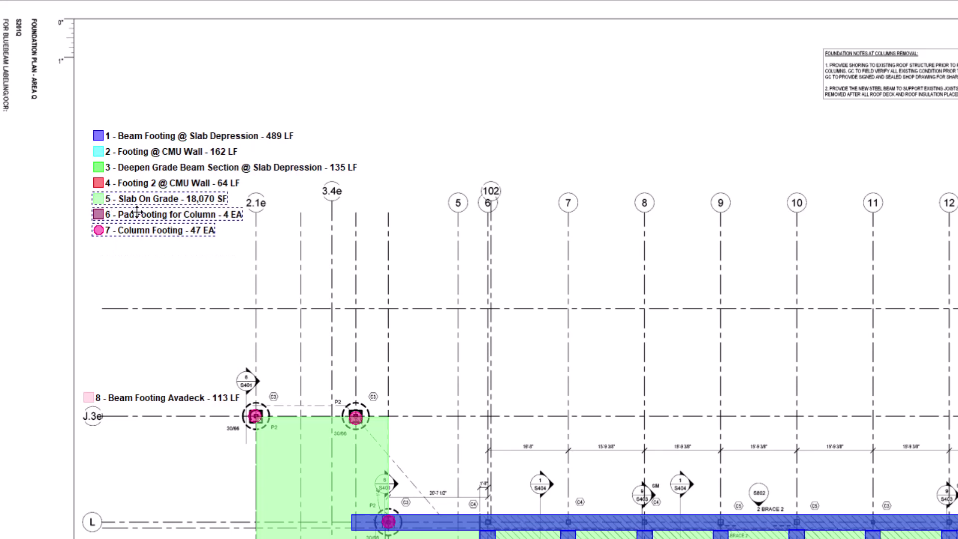
{"action": "left_click_drag", "start_coordinate": [158, 216], "coordinate": [452, 286]}
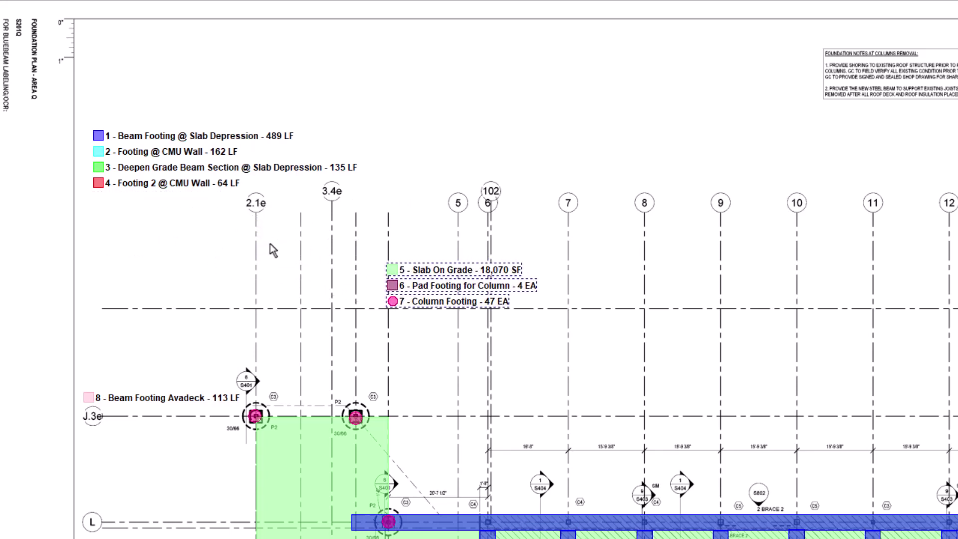
- Regroup the scattered image legend entries into a single legend block
{"action": "left_click", "coordinate": [187, 183]}
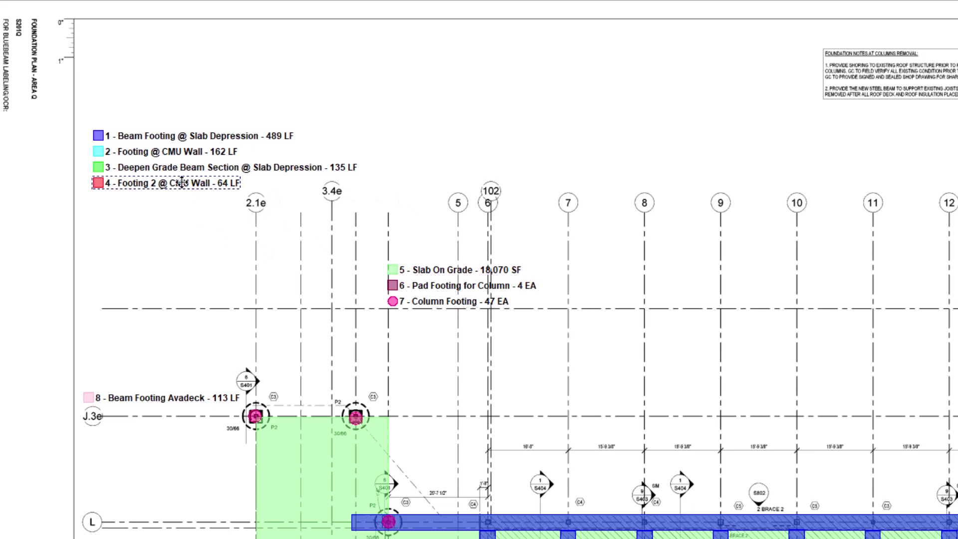
{"action": "right_click", "coordinate": [180, 184]}
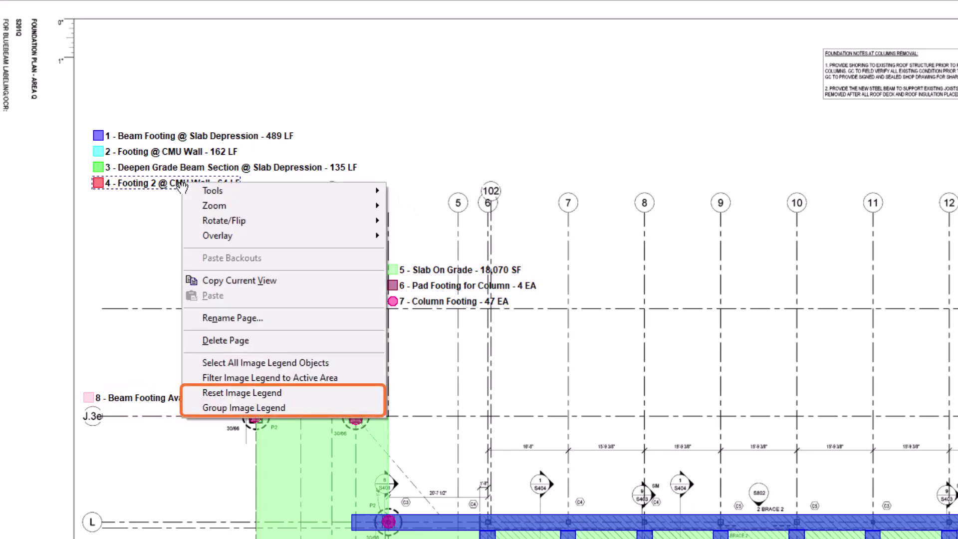
{"action": "left_click", "coordinate": [245, 407]}
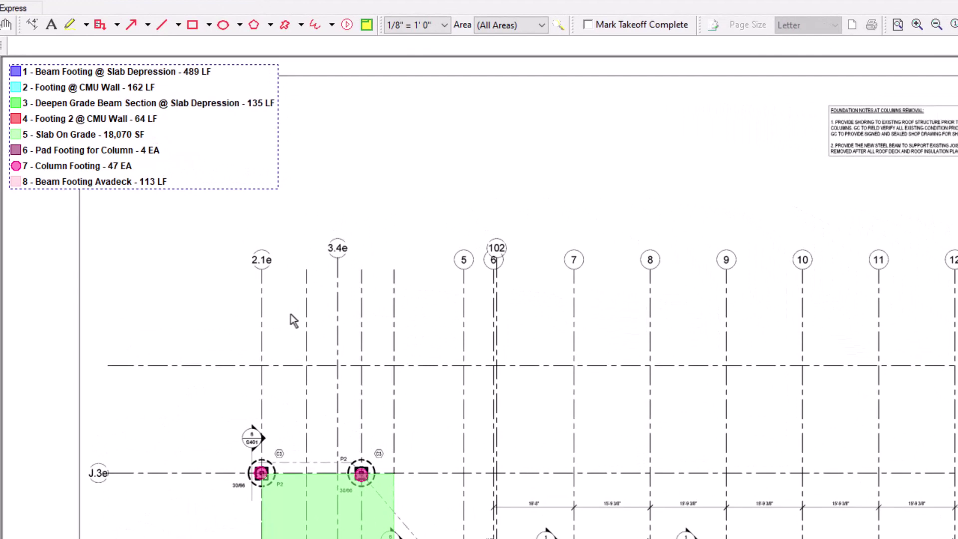
- Make Columns/Pad the active area and filter the image legend to it
{"action": "left_click", "coordinate": [541, 25]}
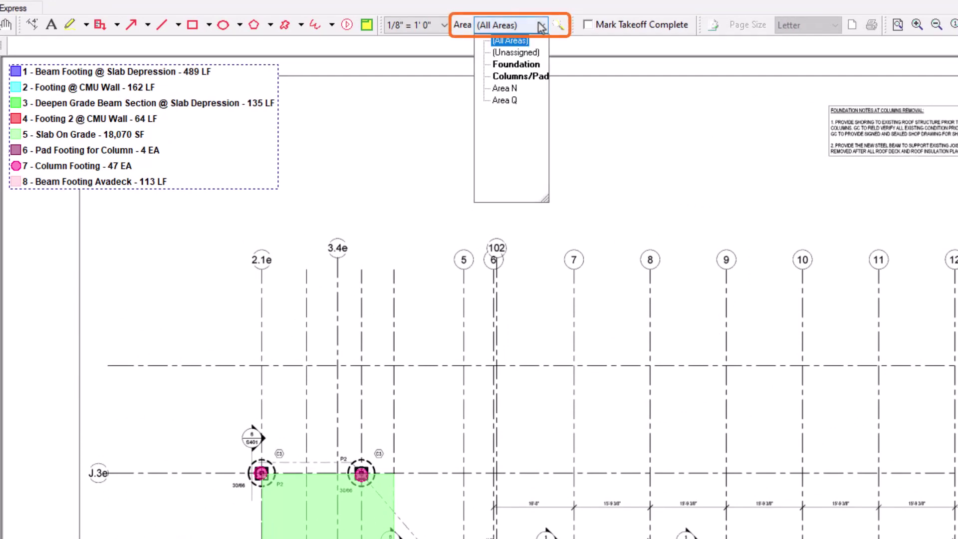
{"action": "left_click", "coordinate": [522, 75]}
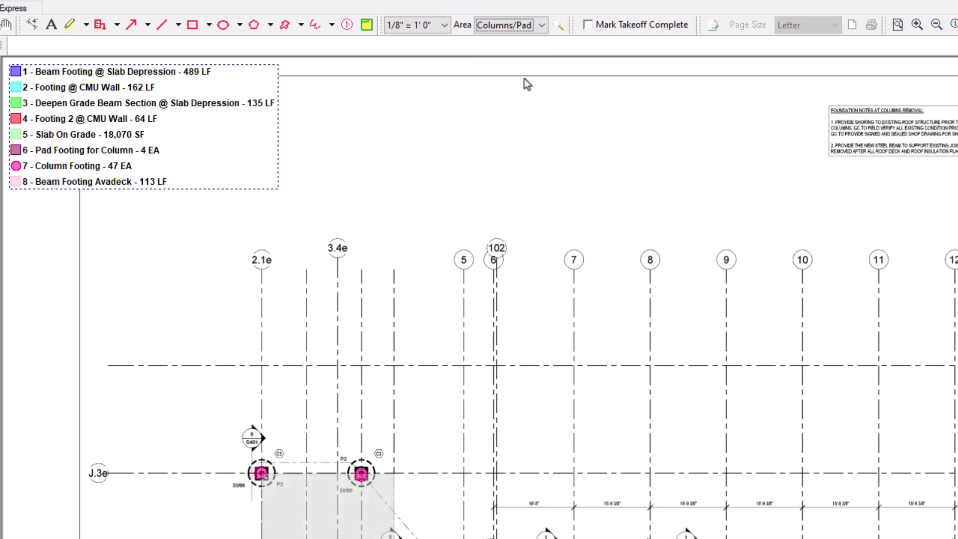
{"action": "right_click", "coordinate": [198, 164]}
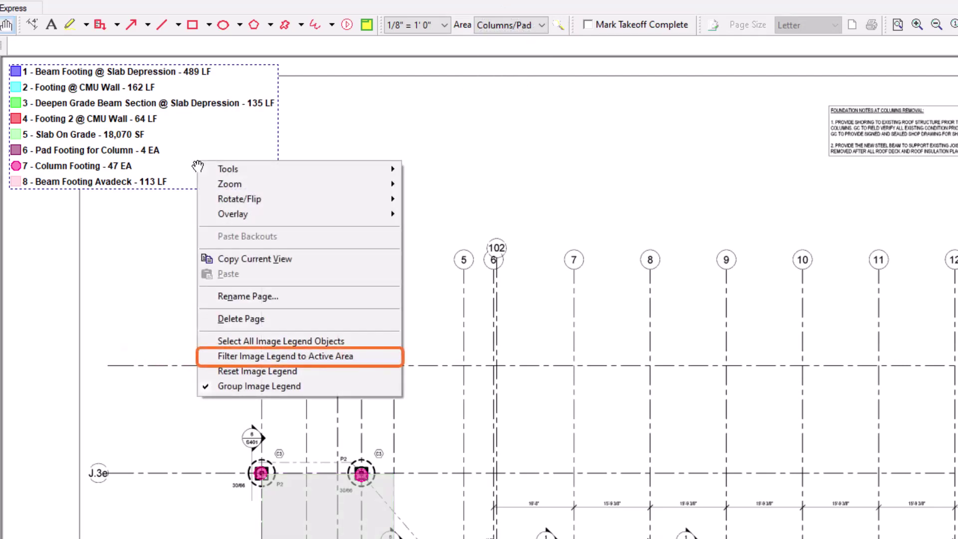
{"action": "left_click", "coordinate": [259, 357]}
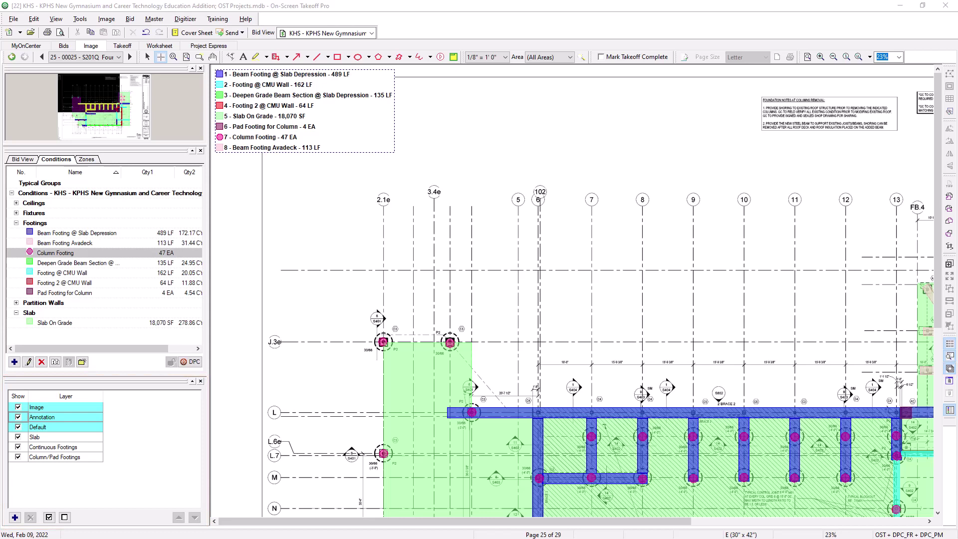
- Hide and show again the Continuous Footings layer, and do the same with the Annotation layer
{"action": "left_click", "coordinate": [18, 448]}
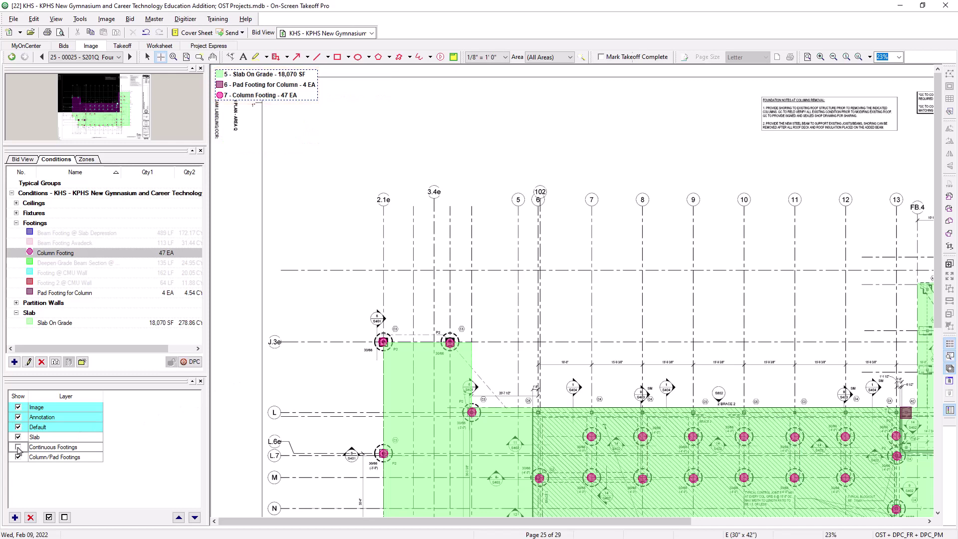
{"action": "left_click", "coordinate": [18, 447]}
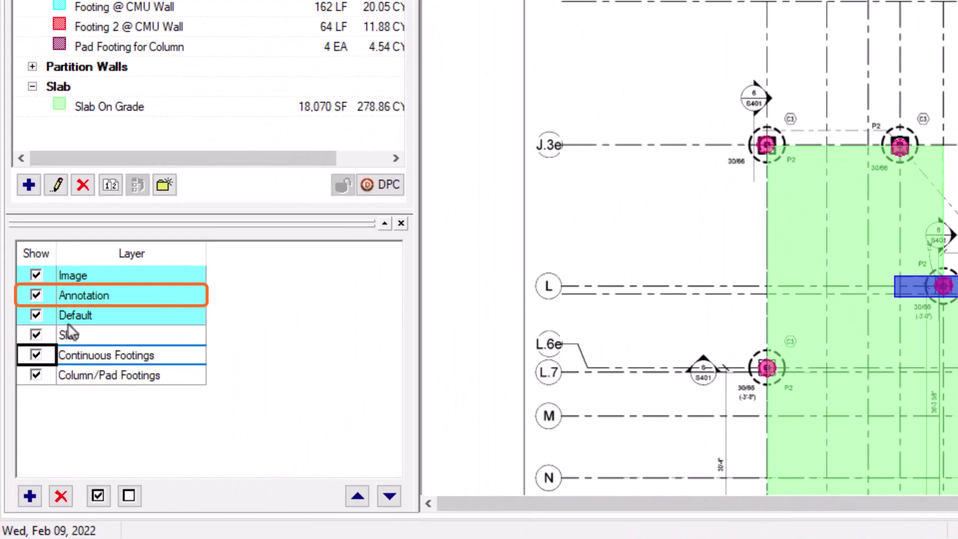
{"action": "left_click", "coordinate": [35, 295]}
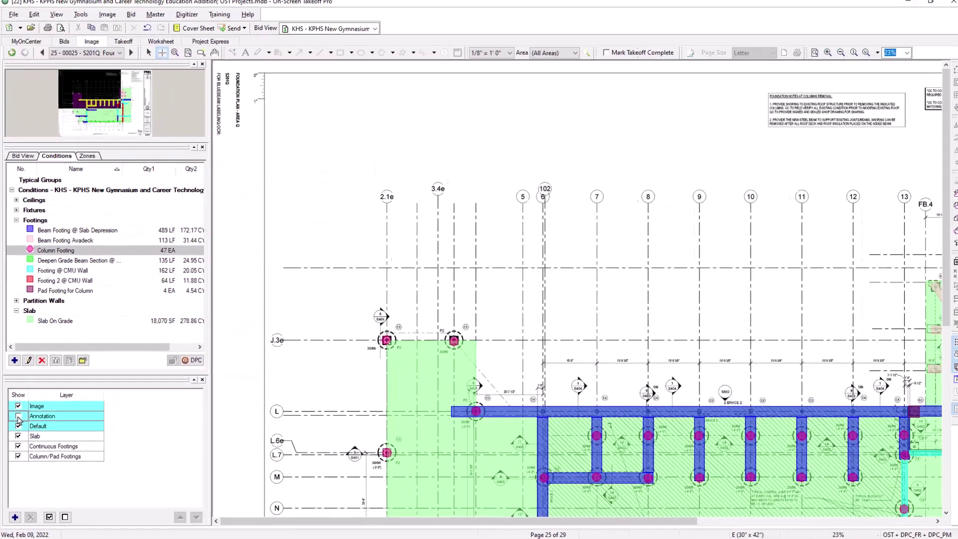
{"action": "left_click", "coordinate": [18, 417]}
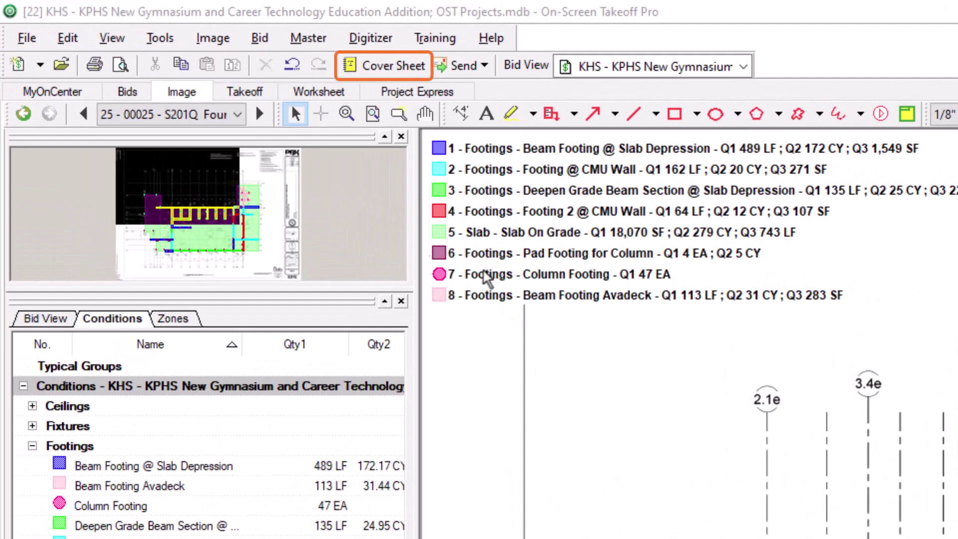
- In the bid's cover sheet preferences, exclude Qty 2, Qty 3 and the quantity label from the image legend and sort it by Name
{"action": "left_click", "coordinate": [377, 65]}
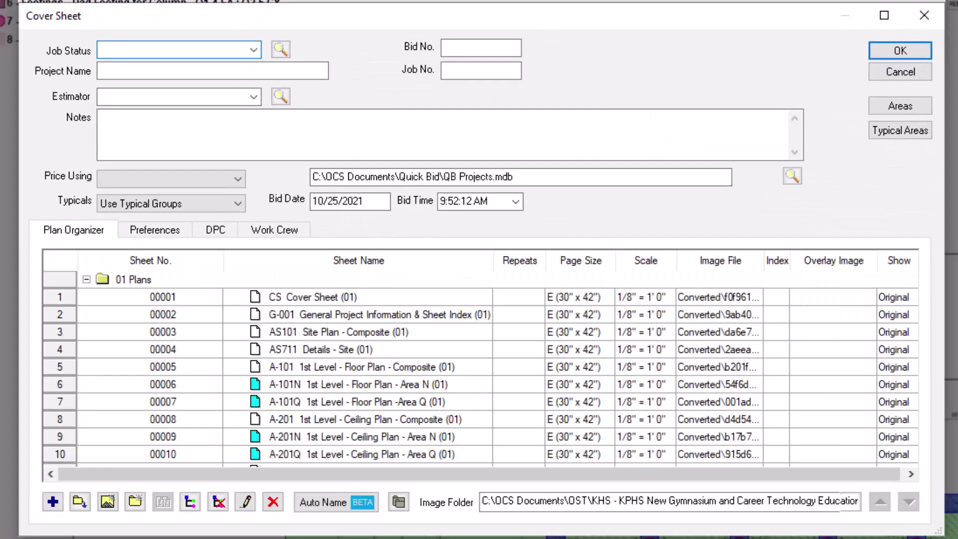
{"action": "left_click", "coordinate": [146, 225]}
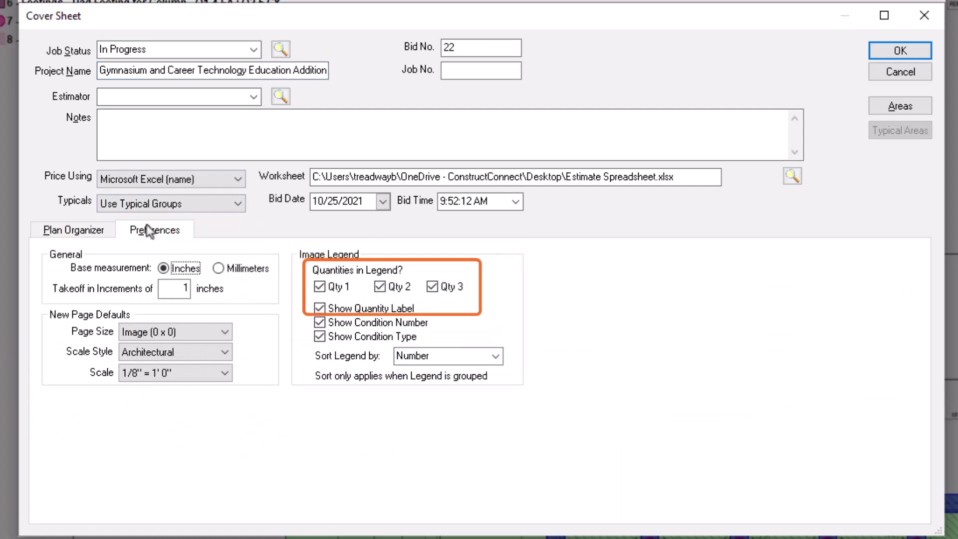
{"action": "left_click", "coordinate": [432, 287]}
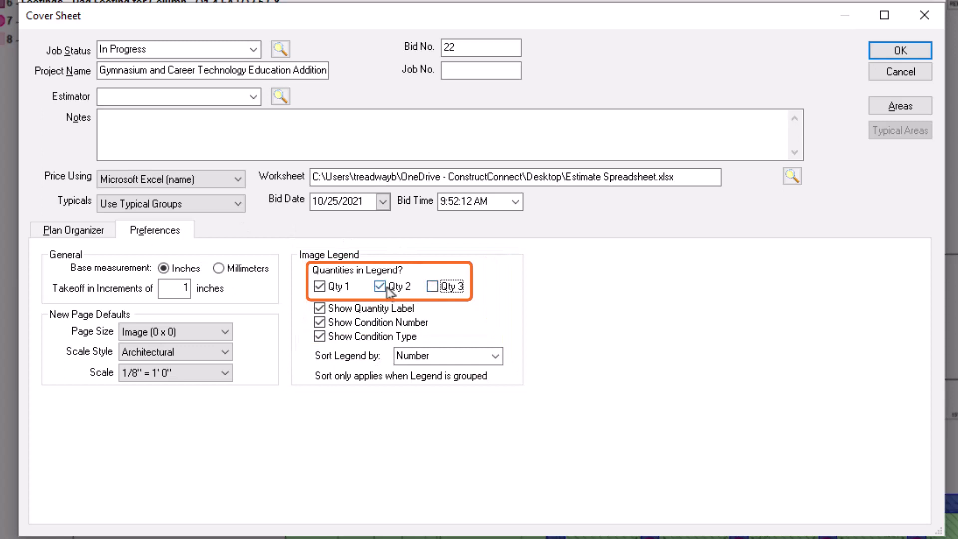
{"action": "left_click", "coordinate": [380, 287]}
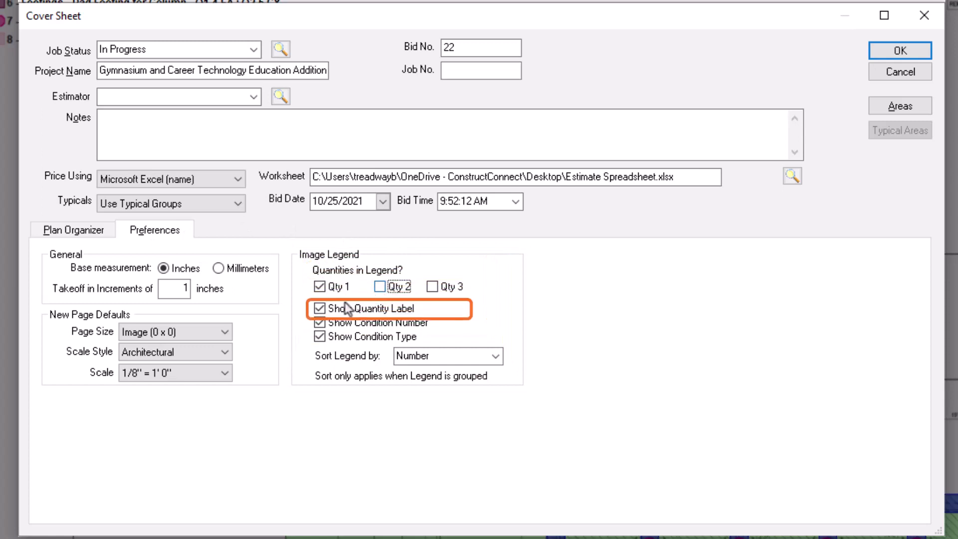
{"action": "left_click", "coordinate": [320, 309]}
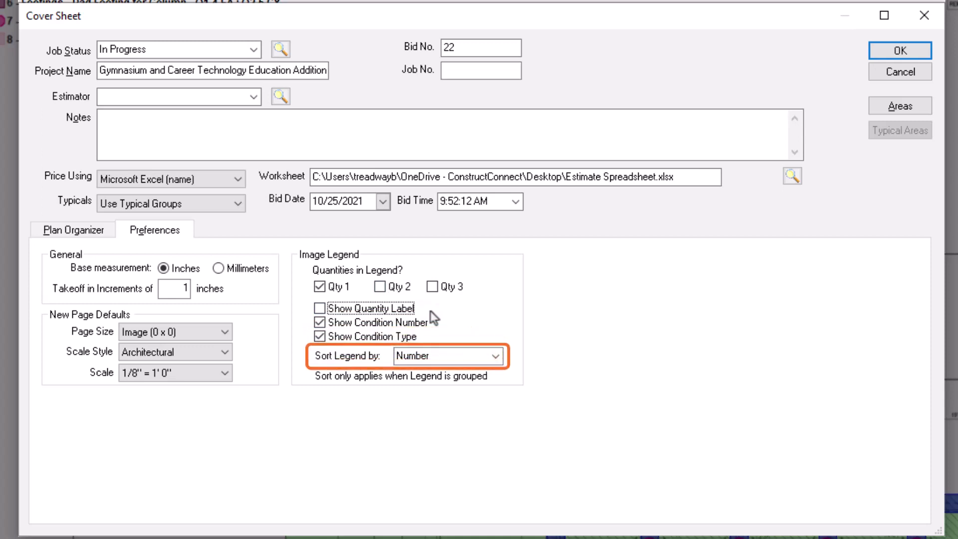
{"action": "left_click", "coordinate": [495, 356]}
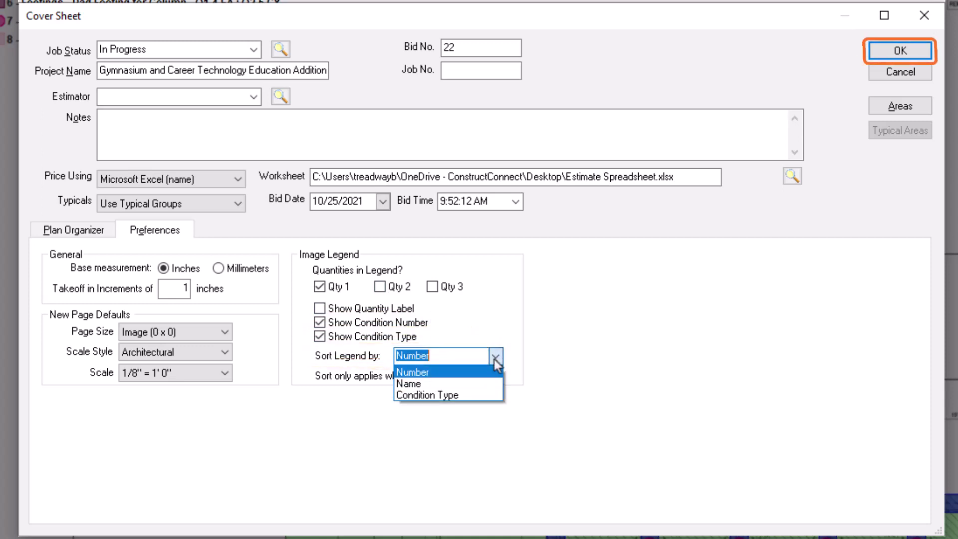
{"action": "left_click", "coordinate": [476, 385]}
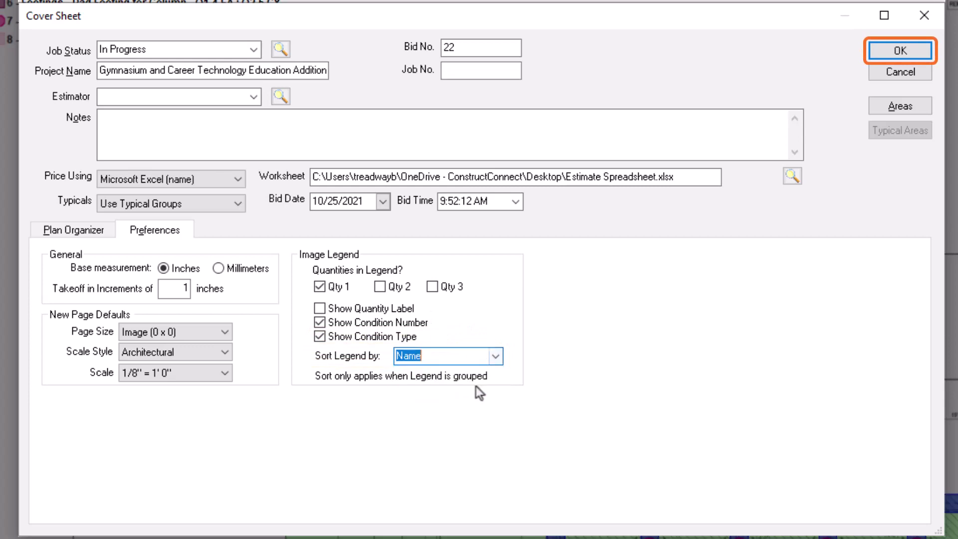
{"action": "left_click", "coordinate": [900, 52]}
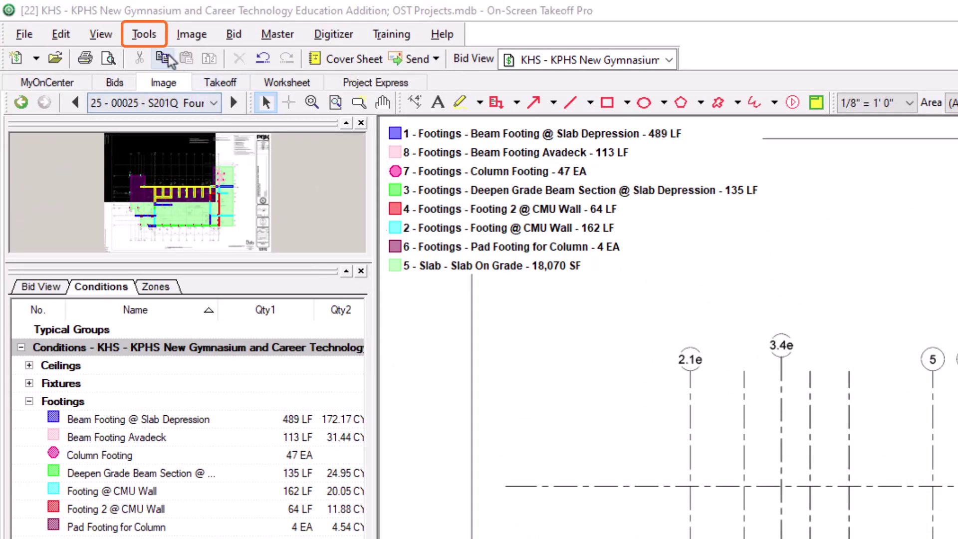
- Turn on Show Condition Type for the image legend in the default options for new bids
{"action": "left_click", "coordinate": [146, 35]}
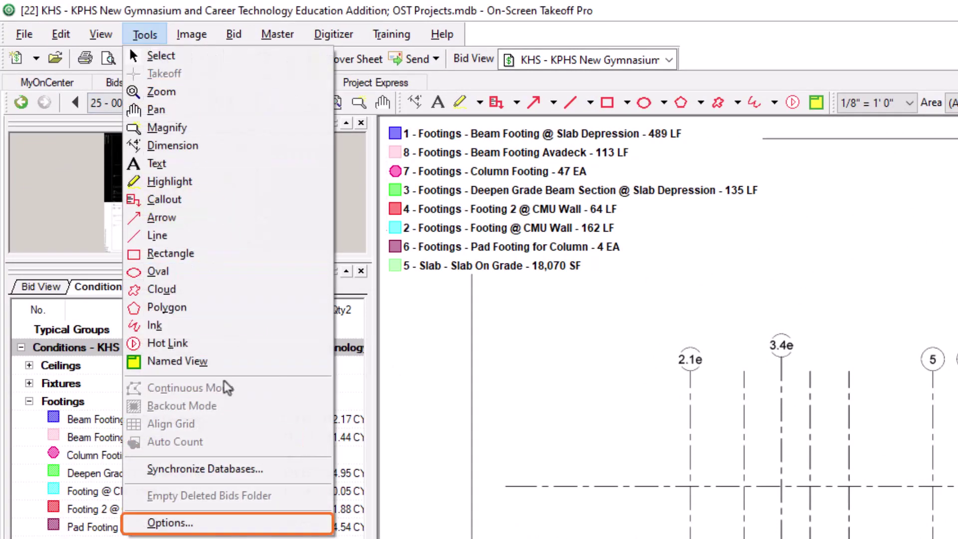
{"action": "left_click", "coordinate": [220, 524]}
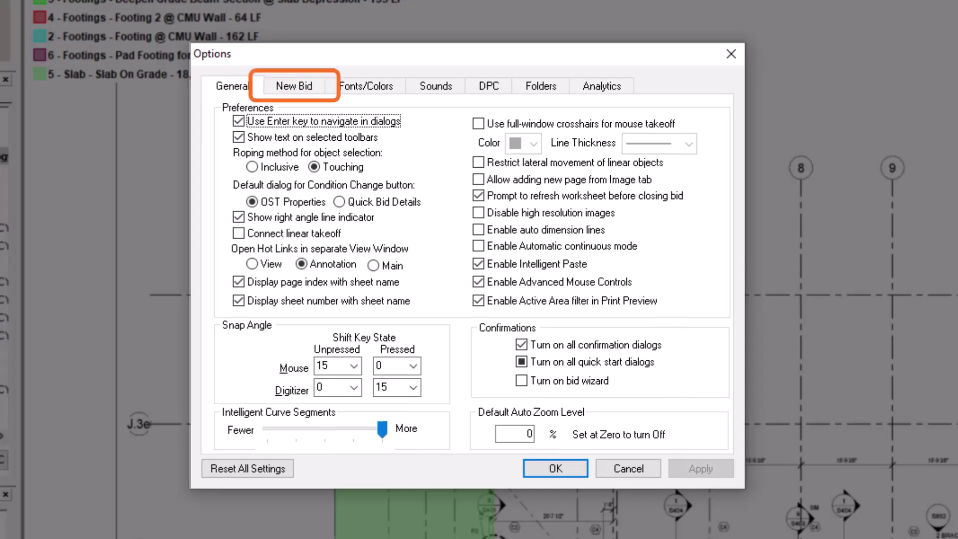
{"action": "left_click", "coordinate": [290, 88]}
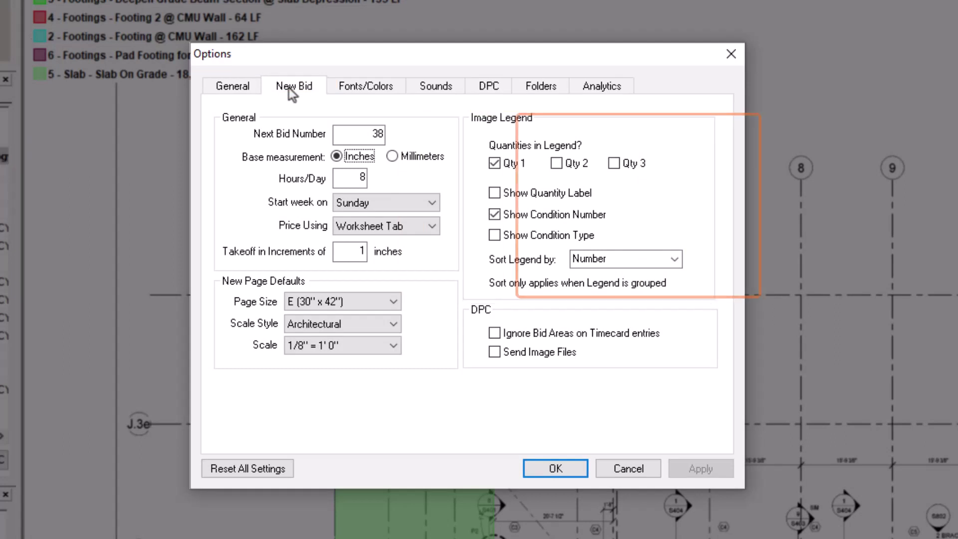
{"action": "left_click", "coordinate": [494, 235]}
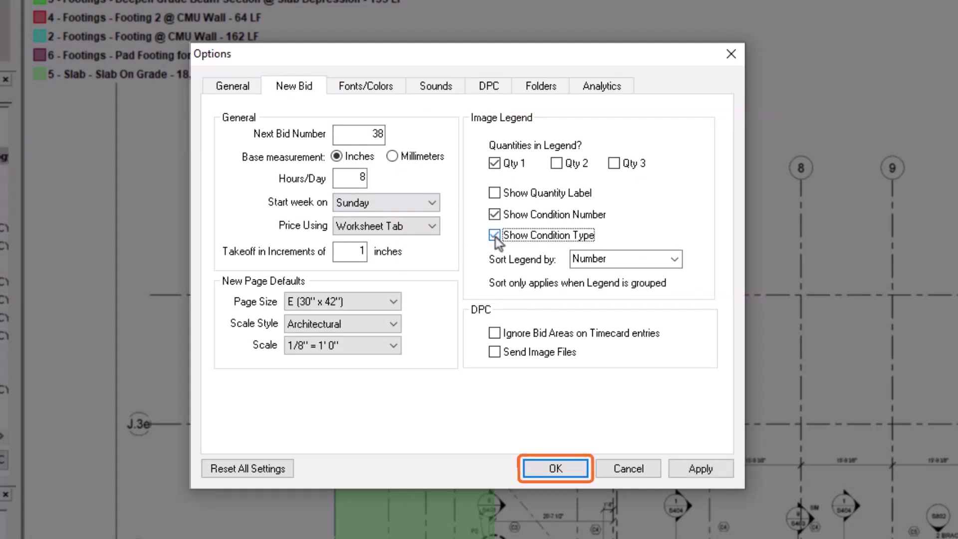
{"action": "left_click", "coordinate": [557, 470]}
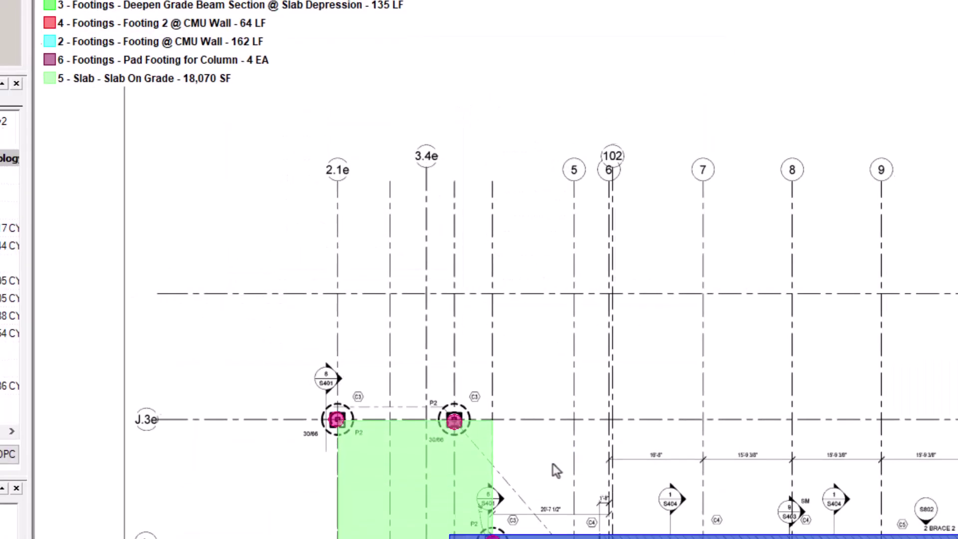